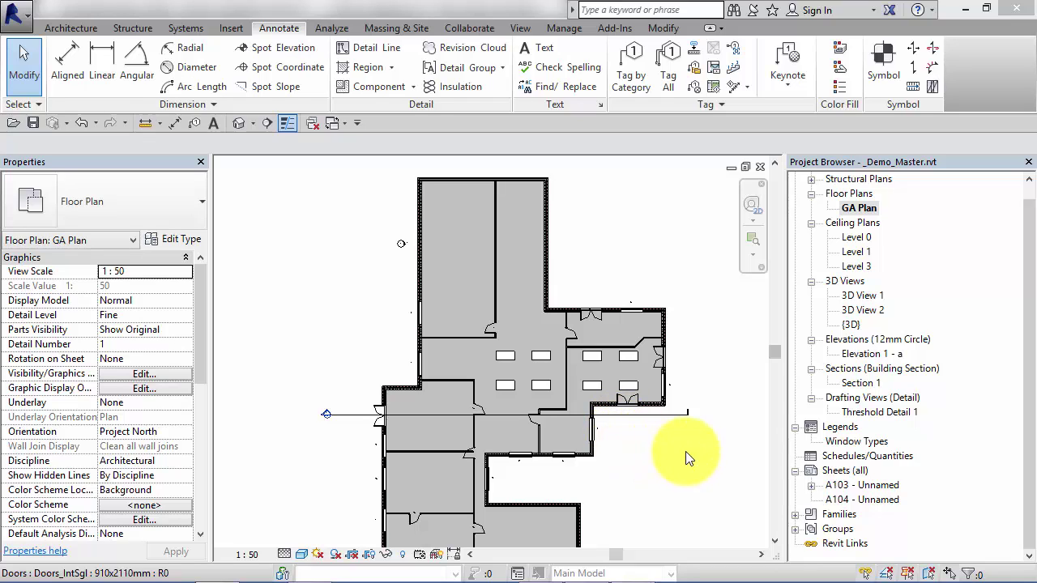
Open the Threshold Detail 1 drafting view and pan its 1 : 10 threshold section into view.
{"action": "double_click", "coordinate": [865, 413]}
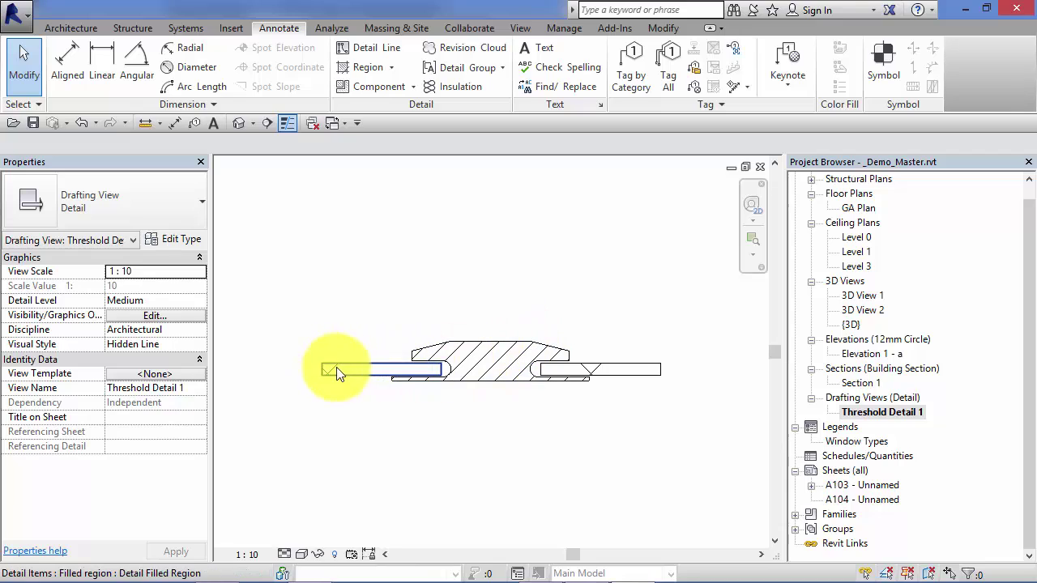
{"action": "mouse_move", "coordinate": [534, 447]}
{"action": "middle_mouse_down"}
{"action": "mouse_move", "coordinate": [555, 440]}
{"action": "mouse_move", "coordinate": [542, 433]}
{"action": "middle_mouse_up"}
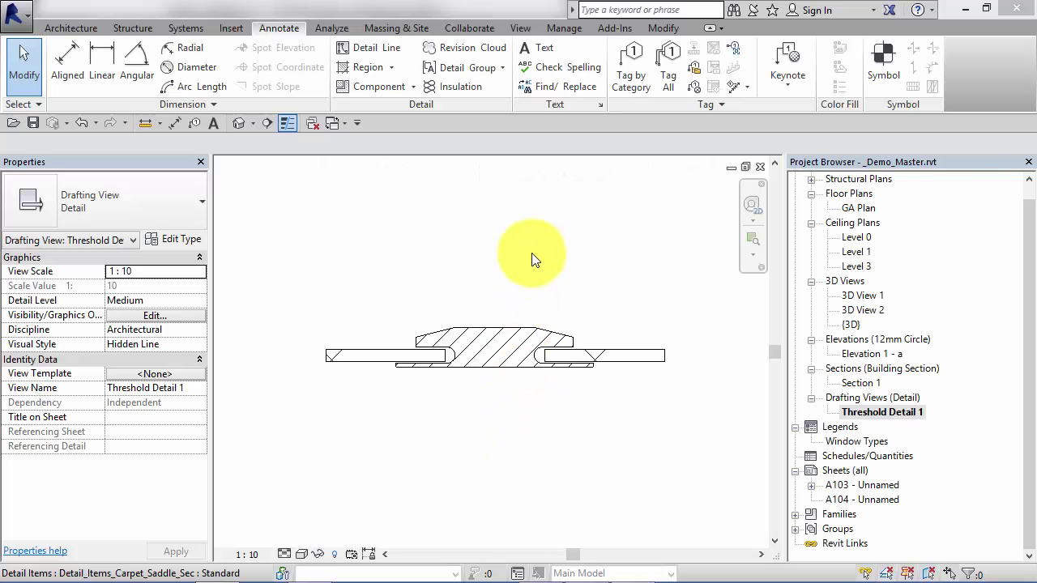
{"action": "left_click", "coordinate": [519, 29]}
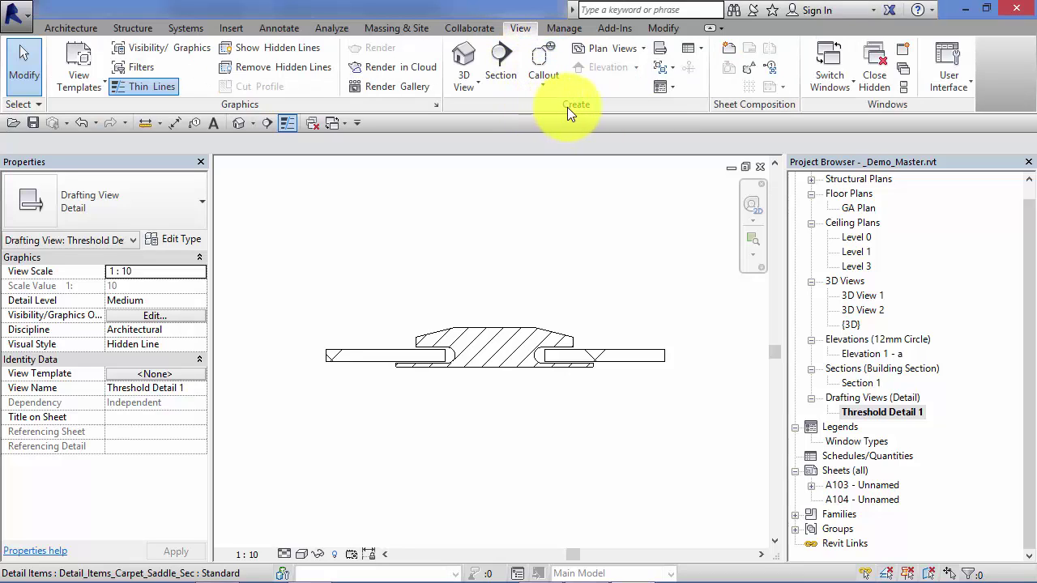
Create a drafting view named 'floor finish details_2' at 1 : 5 scale, skipping the save reminder.
{"action": "left_click", "coordinate": [659, 48]}
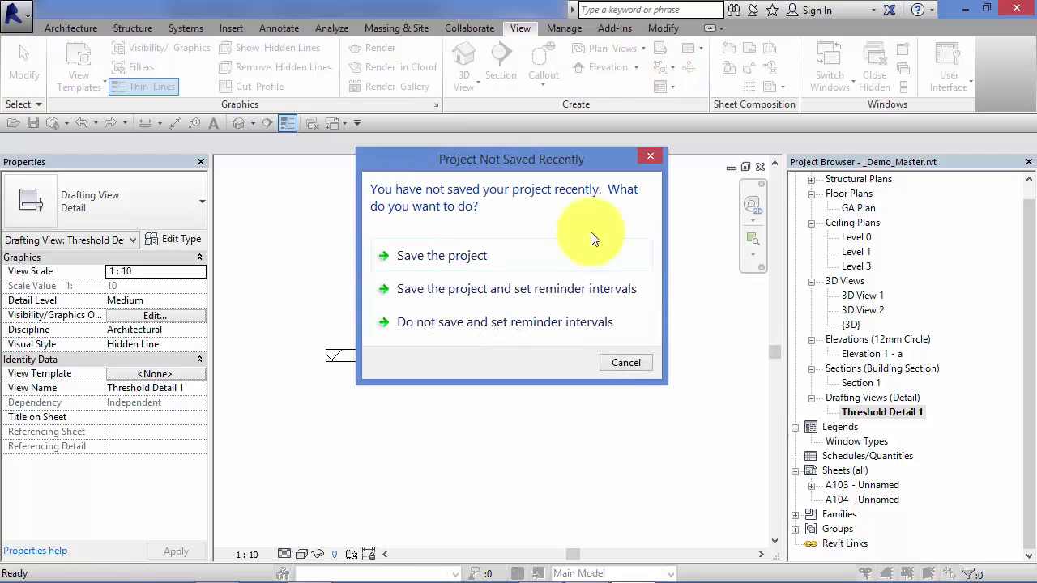
{"action": "left_click", "coordinate": [621, 365]}
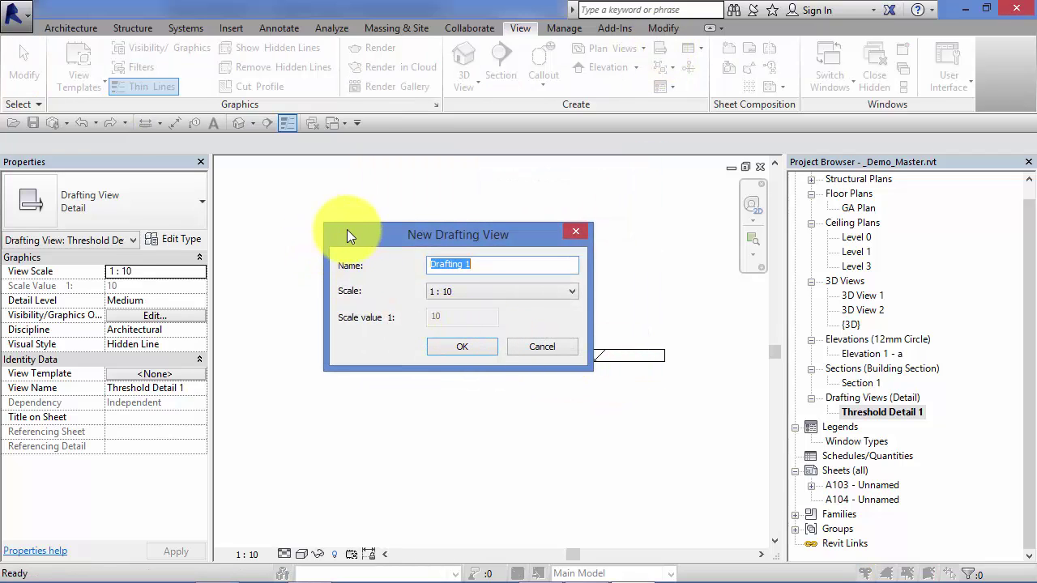
{"action": "left_click_drag", "start_coordinate": [369, 235], "coordinate": [381, 173]}
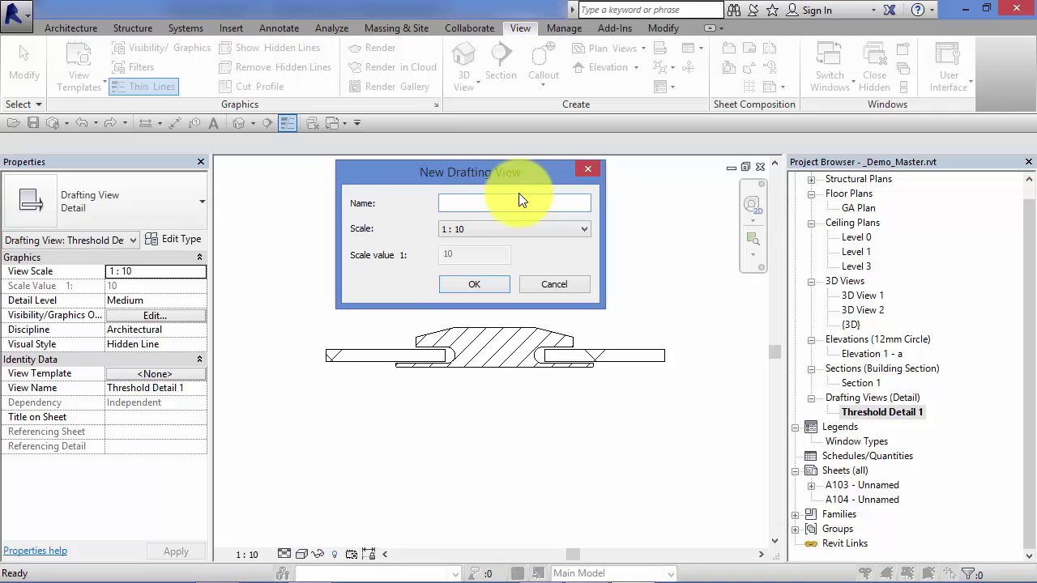
{"action": "type", "text": "floor finish details_2"}
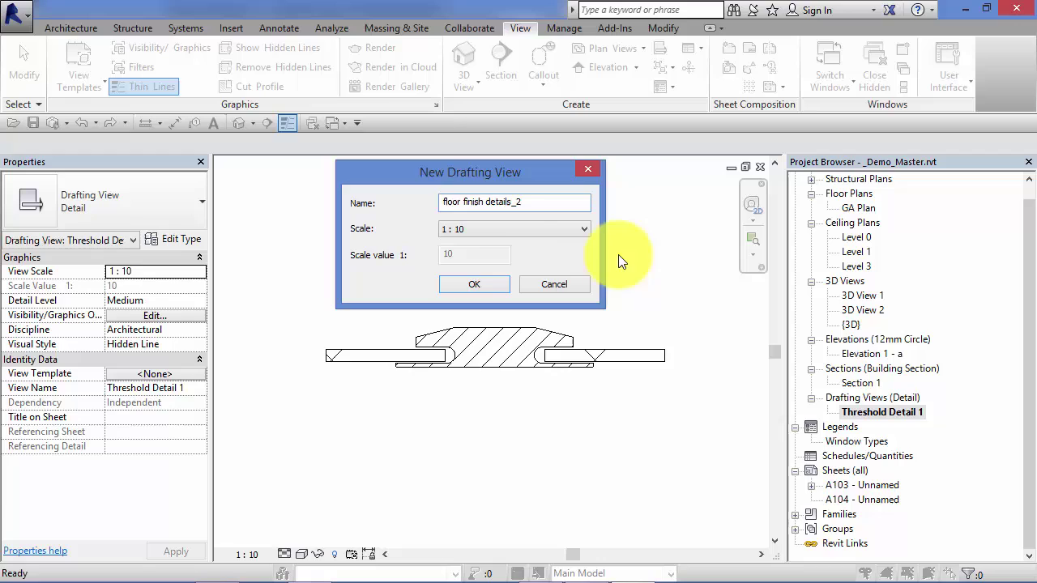
{"action": "left_click", "coordinate": [585, 231]}
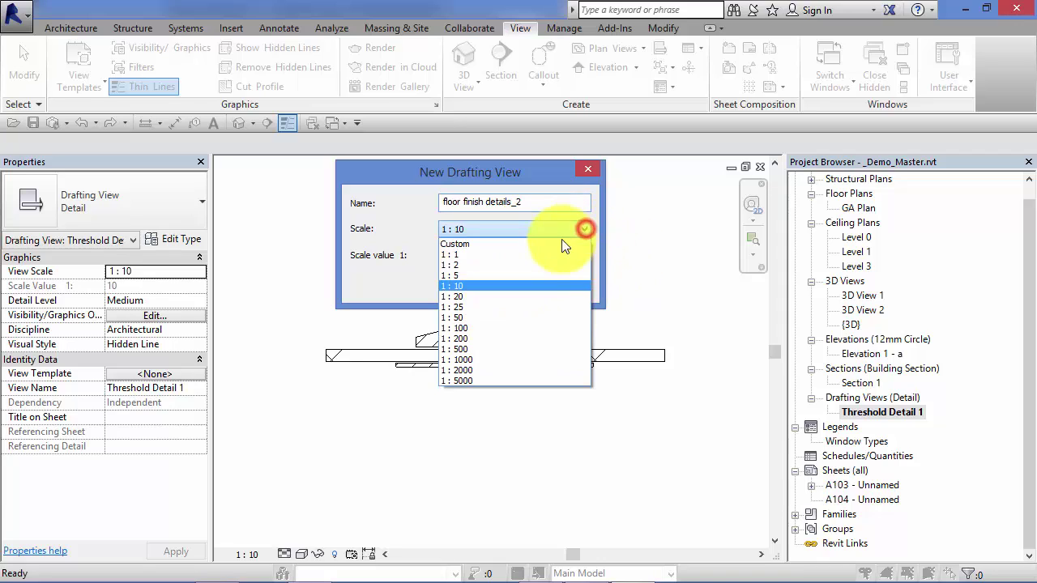
{"action": "left_click", "coordinate": [495, 275]}
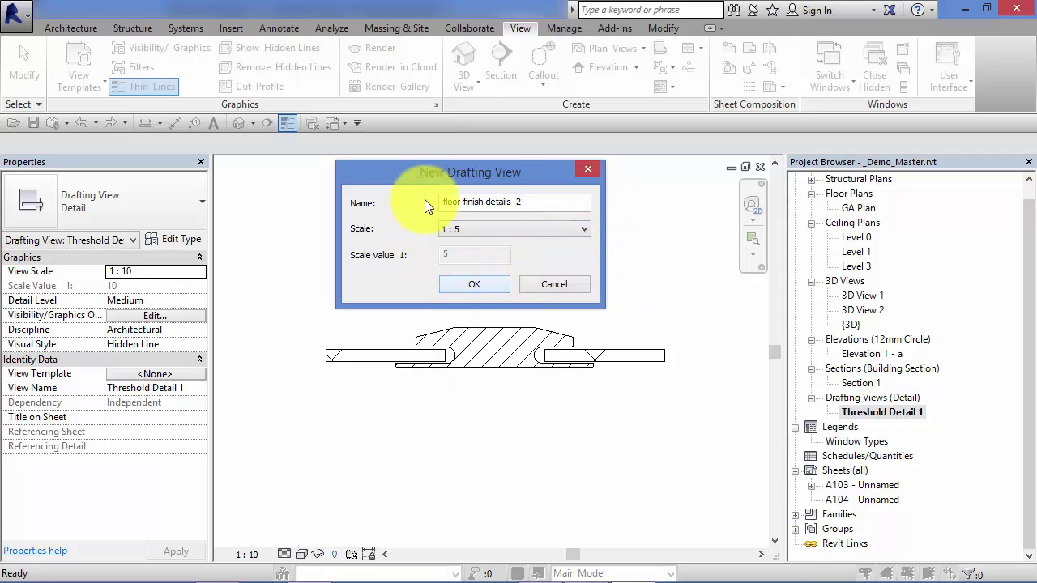
{"action": "left_click", "coordinate": [487, 286]}
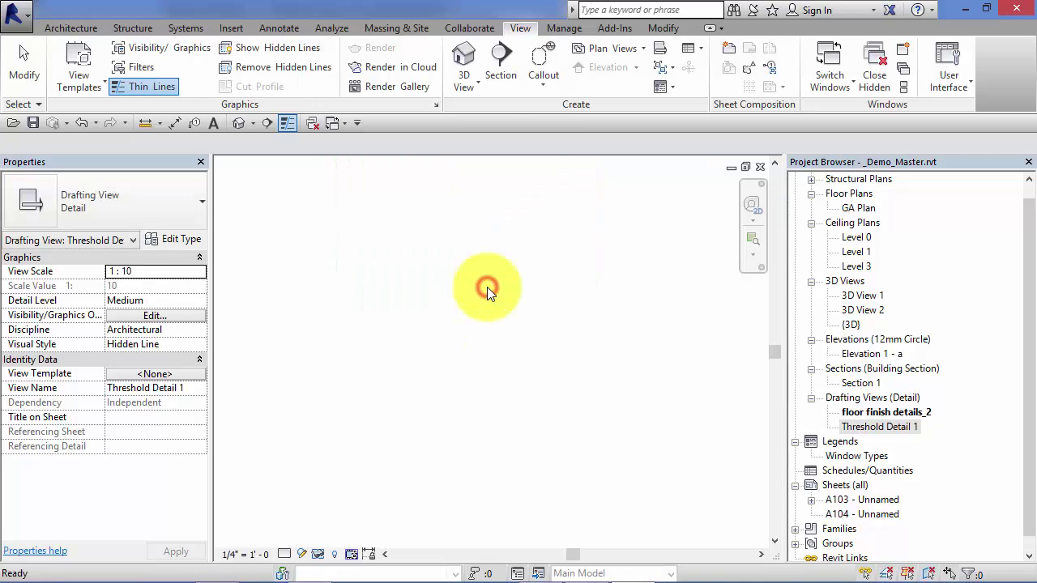
Look at the Annotate Component options, then go back to the GA Plan floor plan.
{"action": "left_click", "coordinate": [868, 414]}
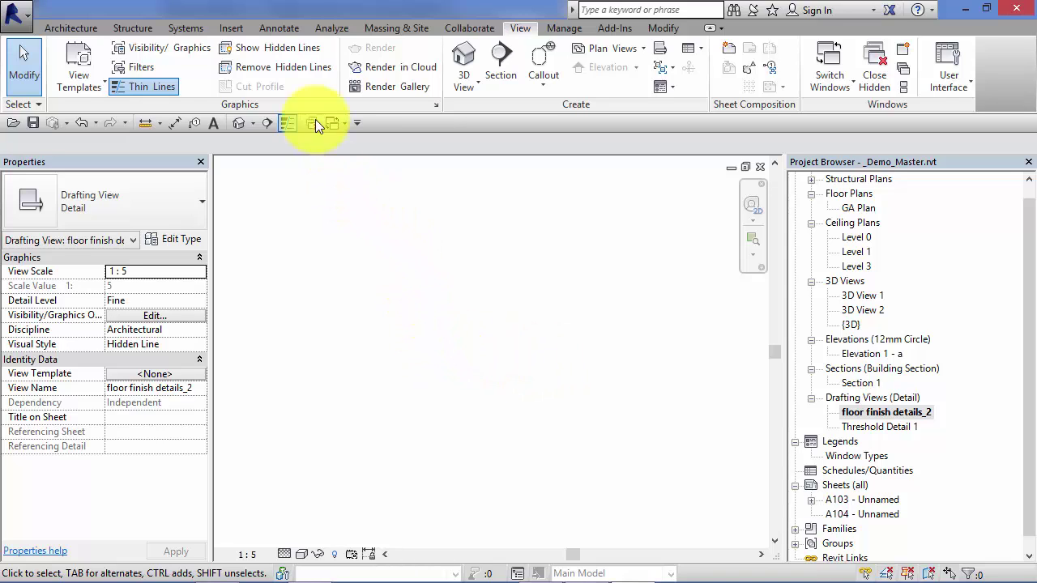
{"action": "left_click", "coordinate": [277, 29]}
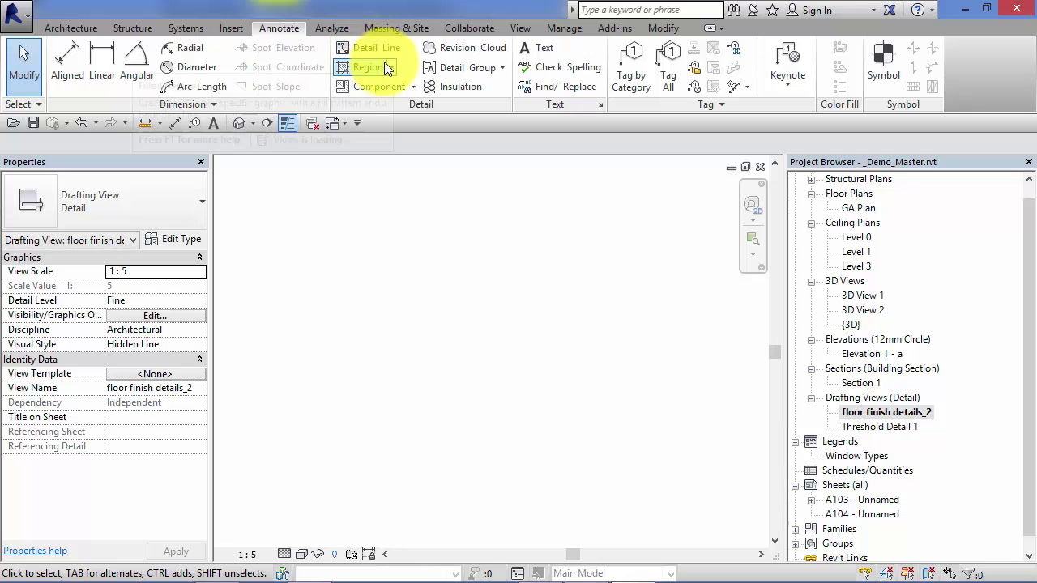
{"action": "left_click", "coordinate": [413, 86]}
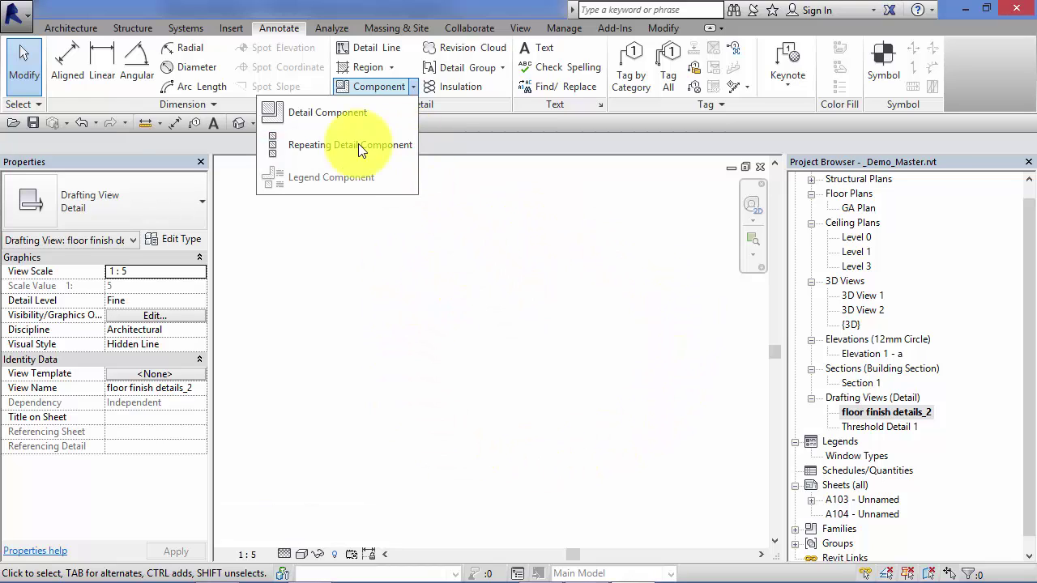
{"action": "left_click", "coordinate": [231, 28]}
{"action": "left_click", "coordinate": [230, 28]}
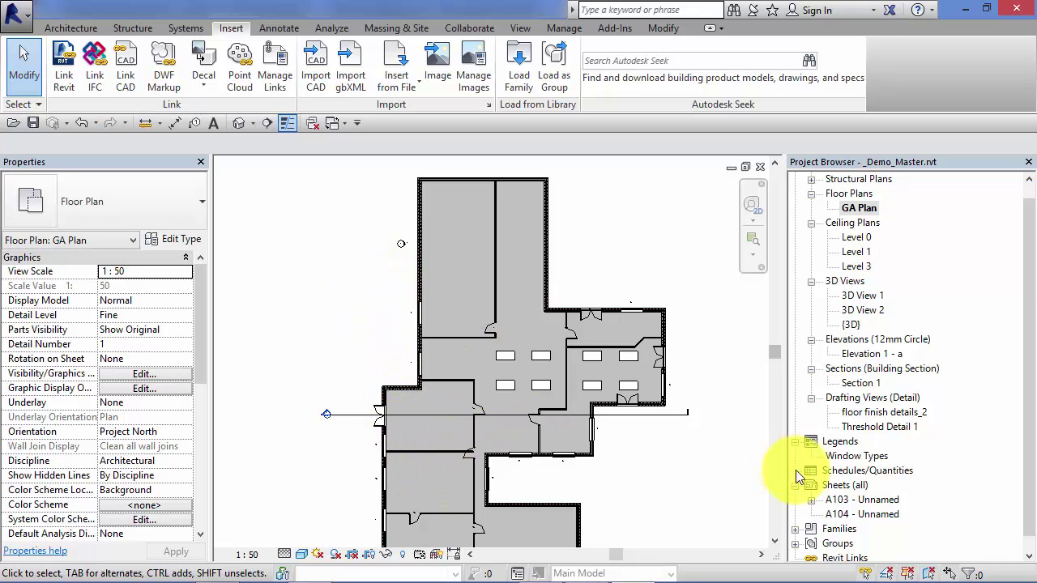
Reopen the GA Plan, zoom into the doorway, and start the Callout tool.
{"action": "double_click", "coordinate": [874, 428]}
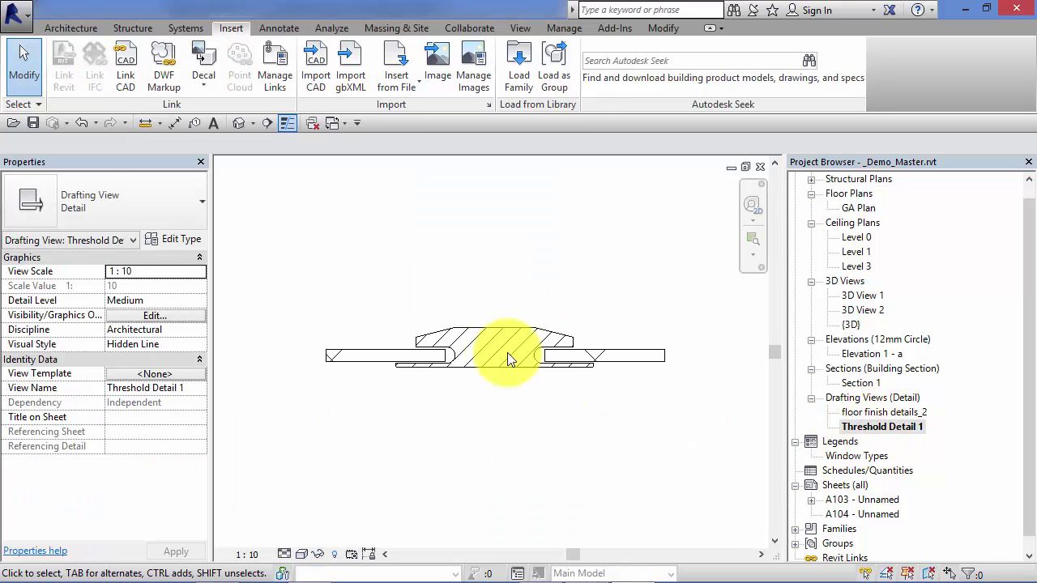
{"action": "double_click", "coordinate": [861, 208]}
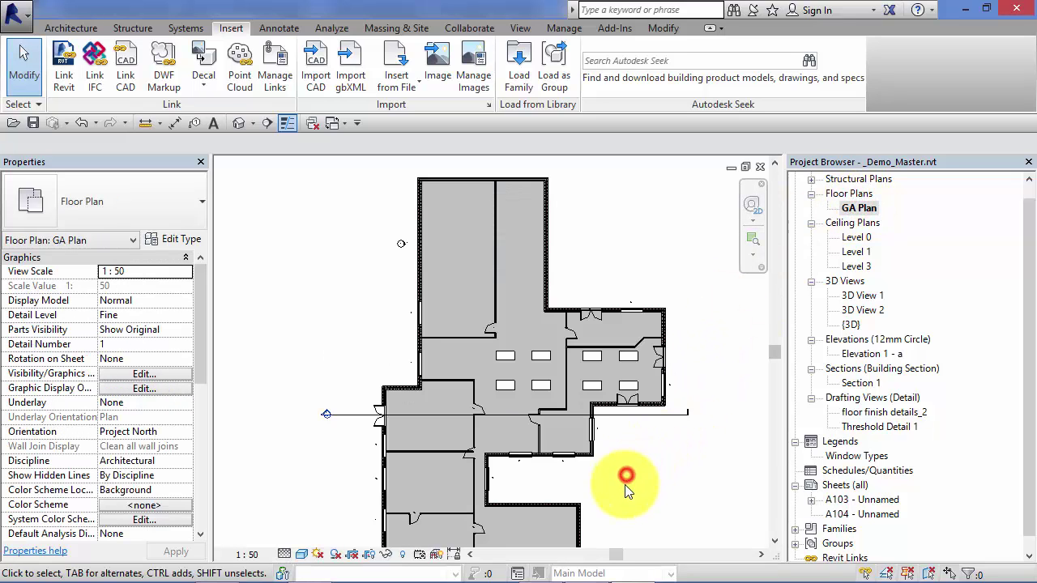
{"action": "scroll", "coordinate": [648, 469], "scroll_direction": "up", "scroll_amount": 2}
{"action": "middle_click_drag", "start_coordinate": [635, 488], "coordinate": [723, 389]}
{"action": "scroll", "coordinate": [682, 353], "scroll_direction": "up", "scroll_amount": 1}
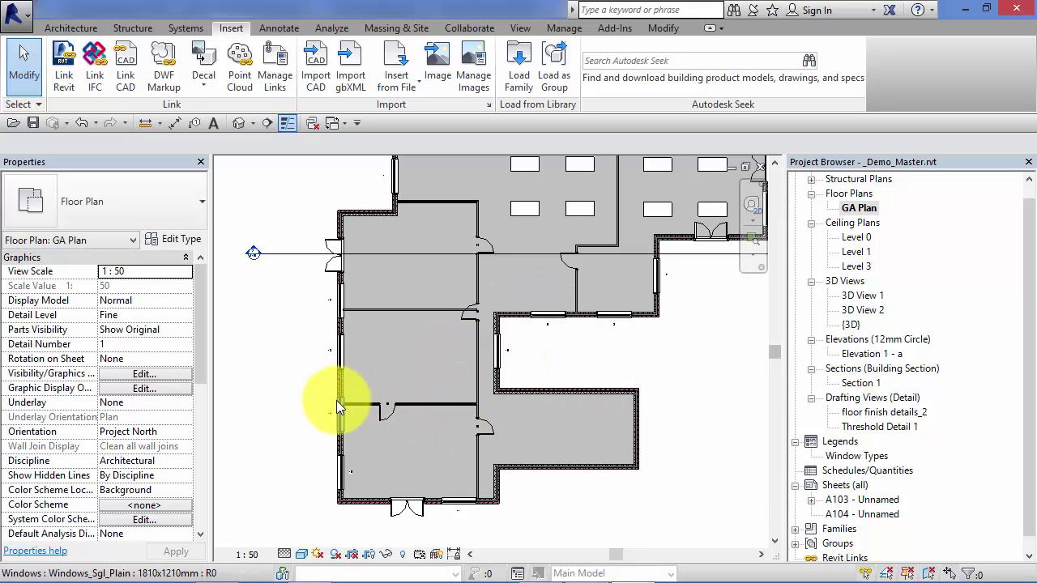
{"action": "scroll", "coordinate": [336, 403], "scroll_direction": "up", "scroll_amount": 2}
{"action": "scroll", "coordinate": [335, 403], "scroll_direction": "up", "scroll_amount": 2}
{"action": "scroll", "coordinate": [273, 342], "scroll_direction": "down", "scroll_amount": 1}
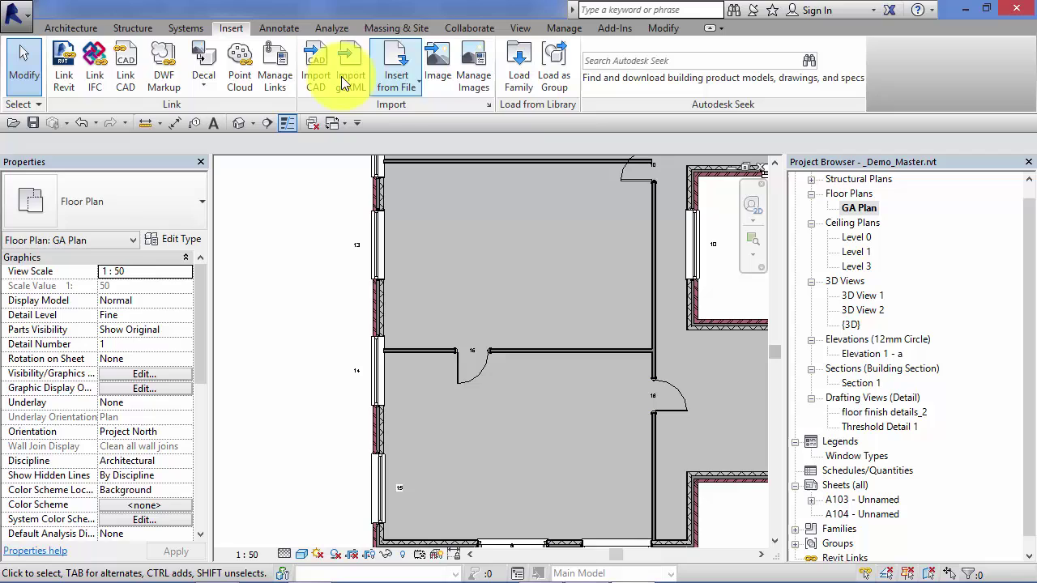
{"action": "left_click", "coordinate": [522, 29]}
{"action": "left_click", "coordinate": [543, 53]}
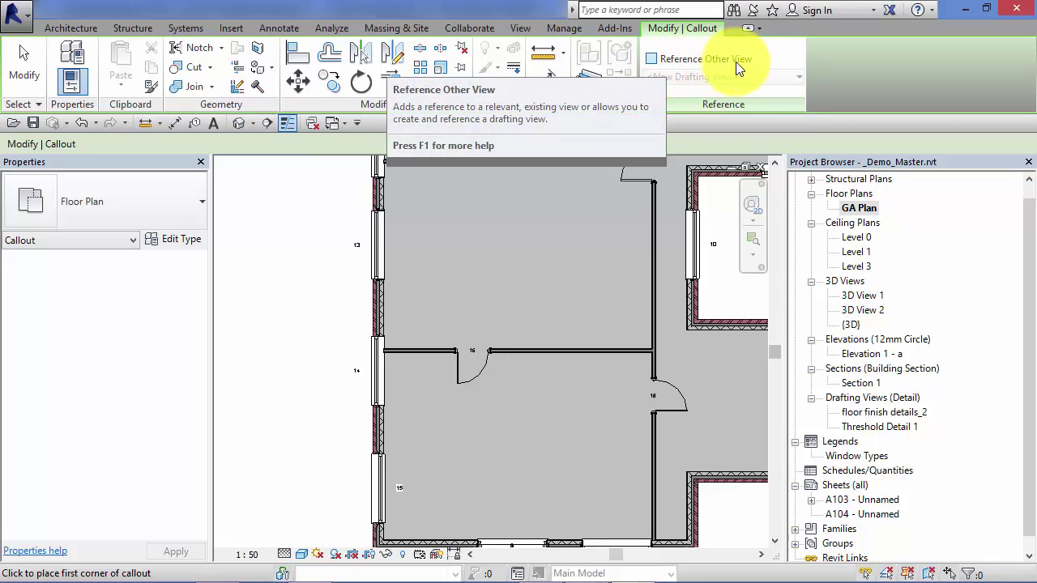
Draw a callout around the door near room 16 that references Drafting View: Threshold Detail 1.
{"action": "left_click", "coordinate": [651, 59]}
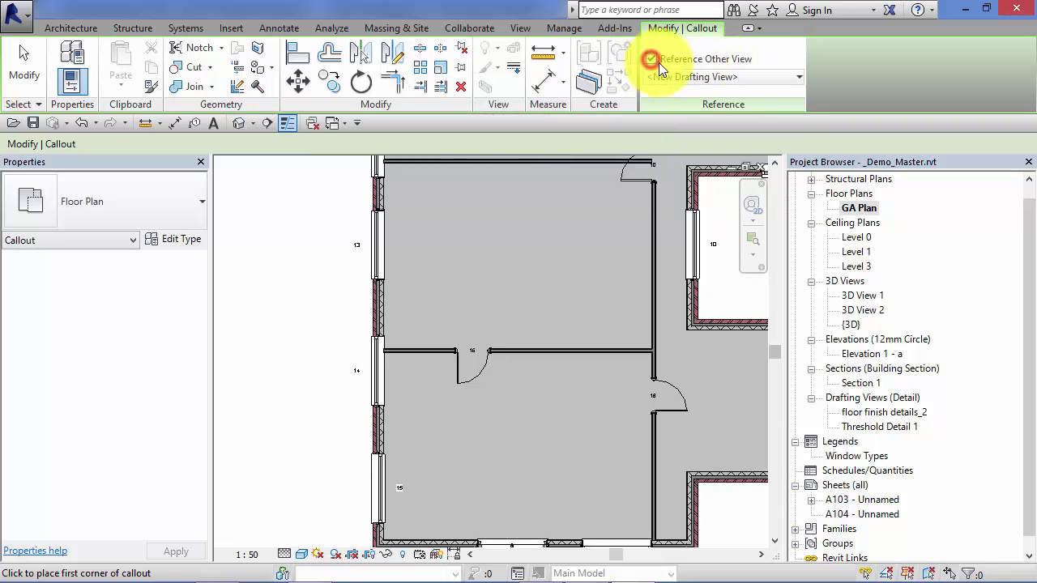
{"action": "left_click", "coordinate": [800, 77]}
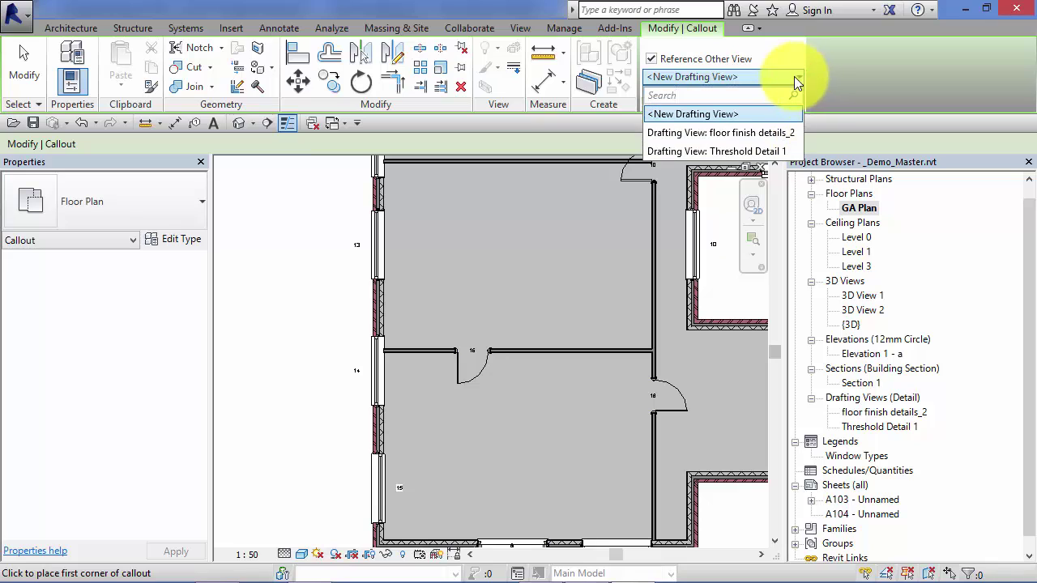
{"action": "left_click", "coordinate": [724, 151]}
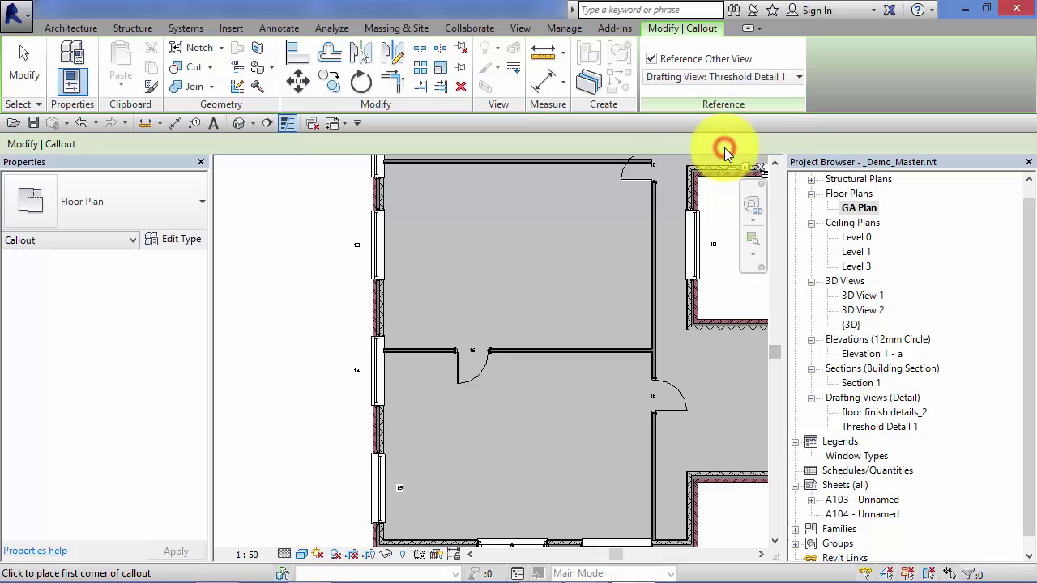
{"action": "left_click", "coordinate": [448, 396]}
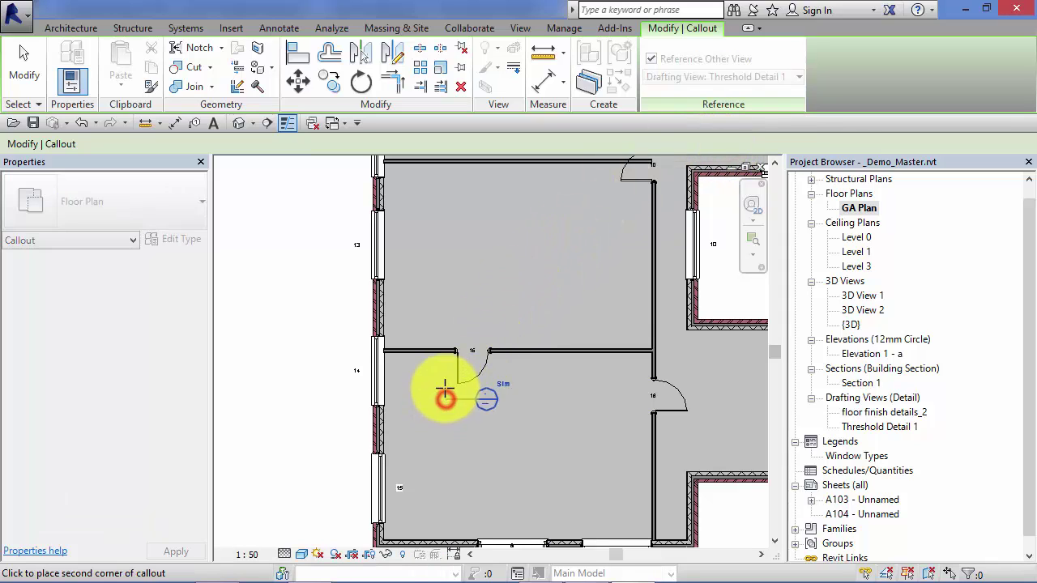
{"action": "left_click", "coordinate": [504, 308]}
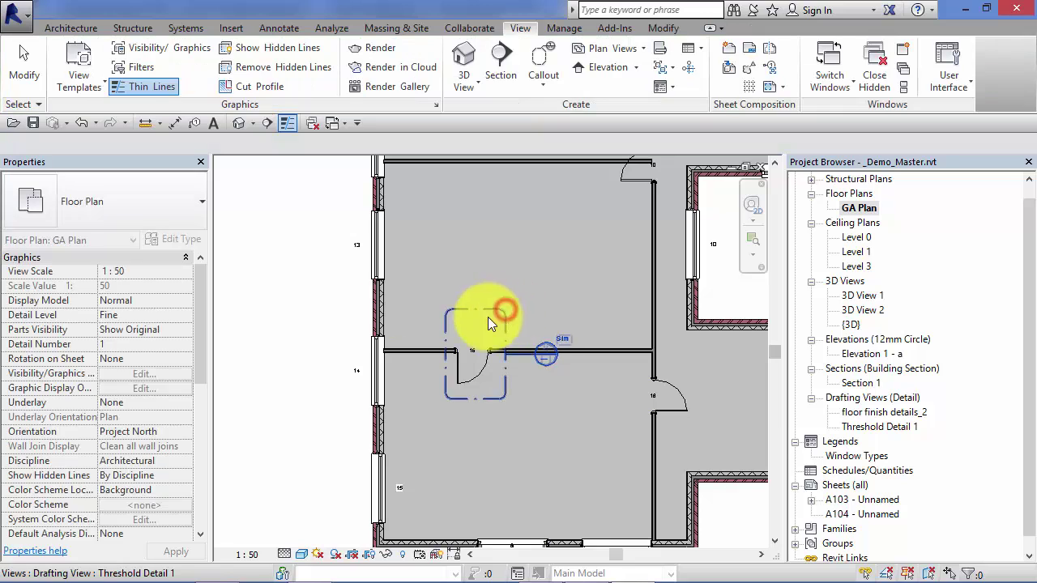
Move the callout head up off the wall so a leader connects it to the callout.
{"action": "left_click", "coordinate": [452, 310]}
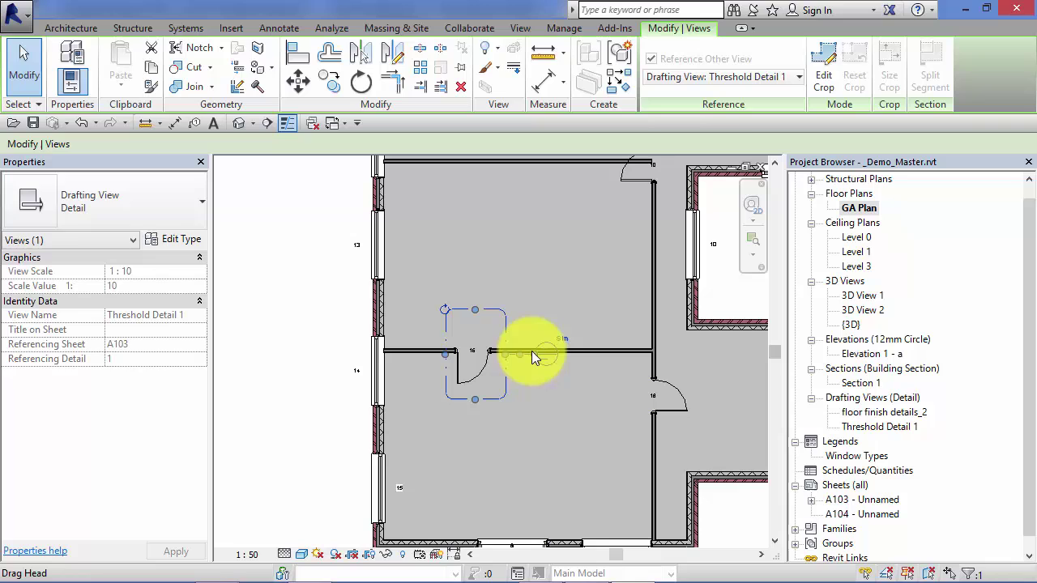
{"action": "left_click_drag", "start_coordinate": [531, 354], "coordinate": [551, 273]}
{"action": "left_click", "coordinate": [324, 307]}
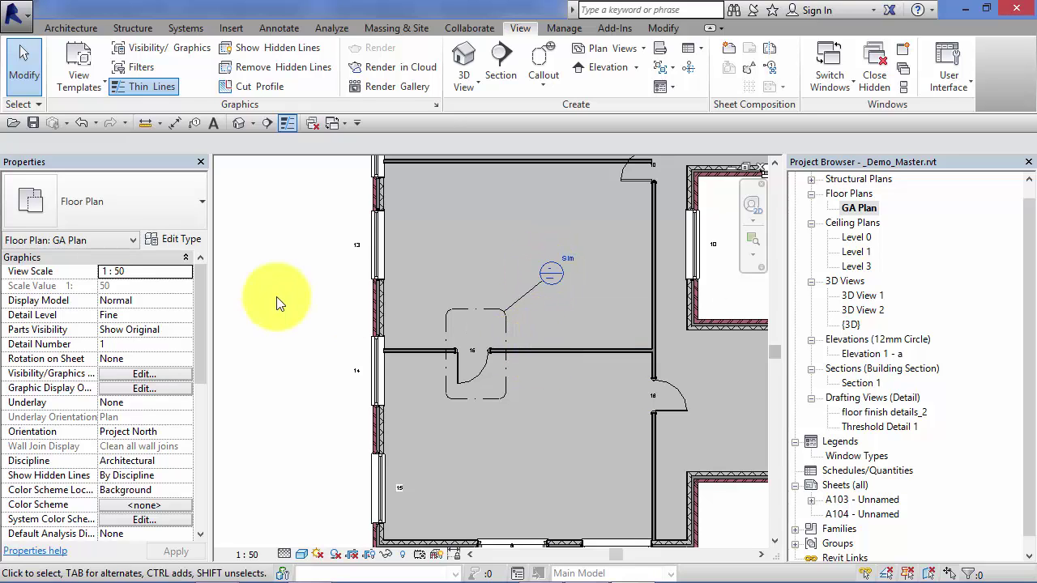
Pan to door 7 and draw a second callout around it referencing Threshold Detail 1.
{"action": "scroll", "coordinate": [303, 279], "scroll_direction": "down", "scroll_amount": 4}
{"action": "middle_click_drag", "start_coordinate": [305, 280], "coordinate": [253, 486]}
{"action": "middle_click_drag", "start_coordinate": [259, 224], "coordinate": [312, 340]}
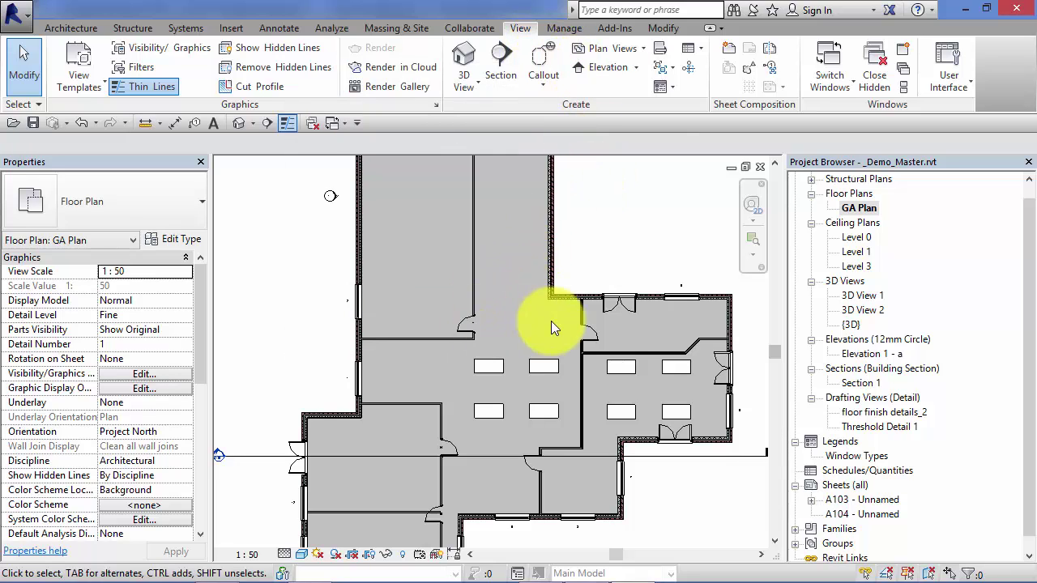
{"action": "scroll", "coordinate": [459, 319], "scroll_direction": "up", "scroll_amount": 3}
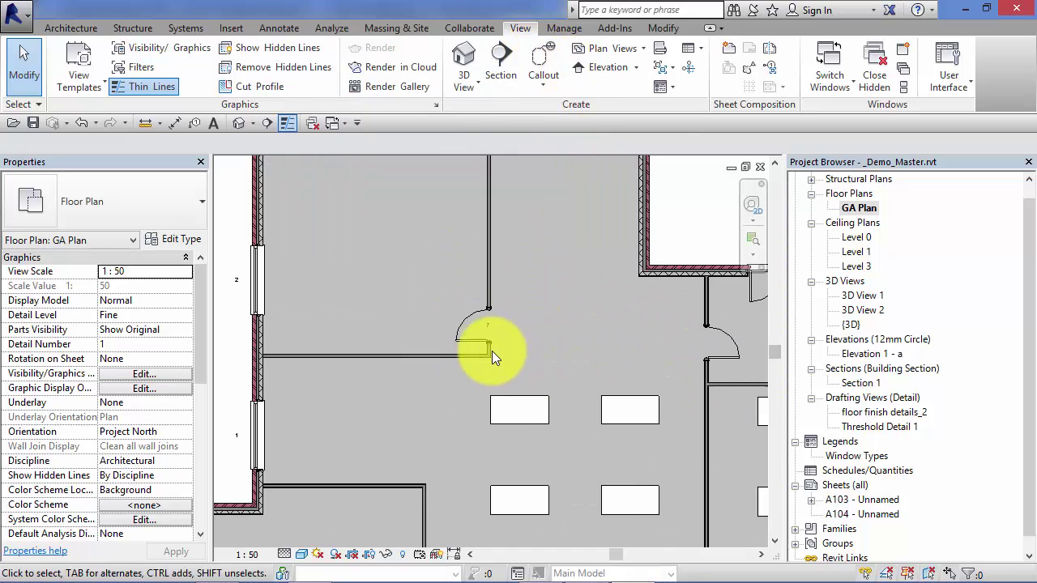
{"action": "left_click", "coordinate": [542, 53]}
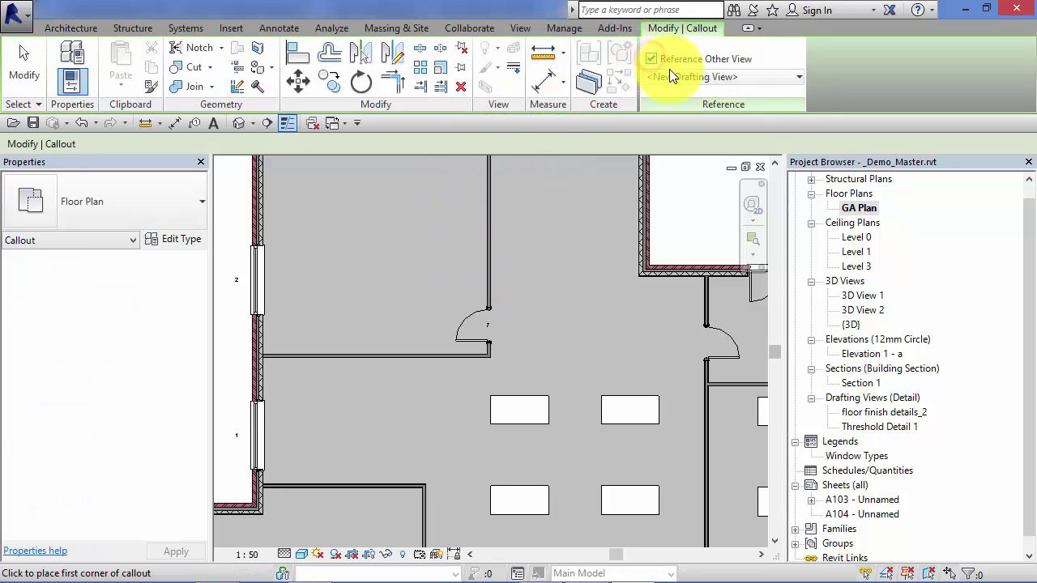
{"action": "left_click", "coordinate": [671, 73]}
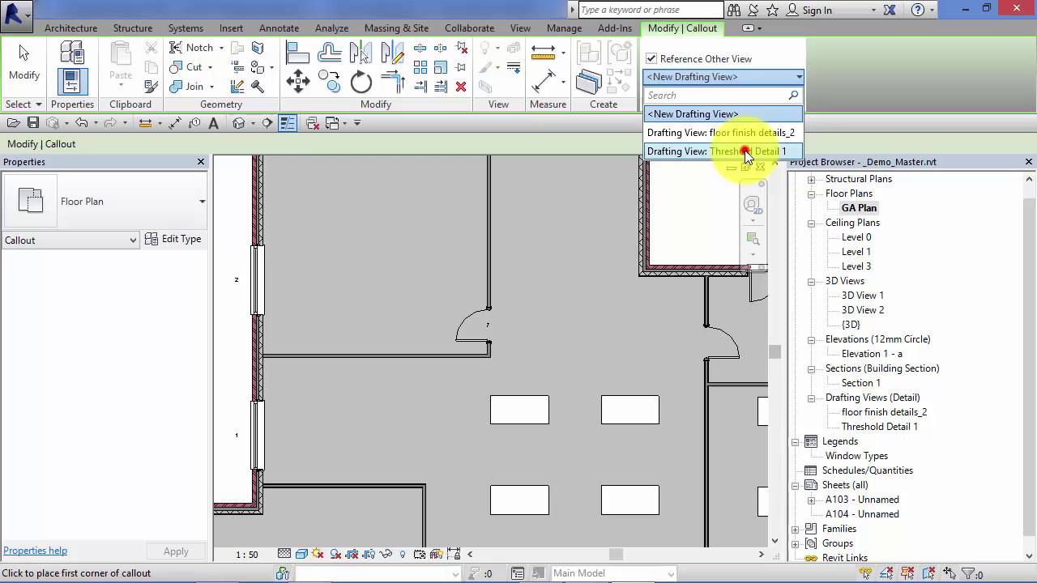
{"action": "left_click", "coordinate": [745, 152]}
{"action": "left_click", "coordinate": [445, 290]}
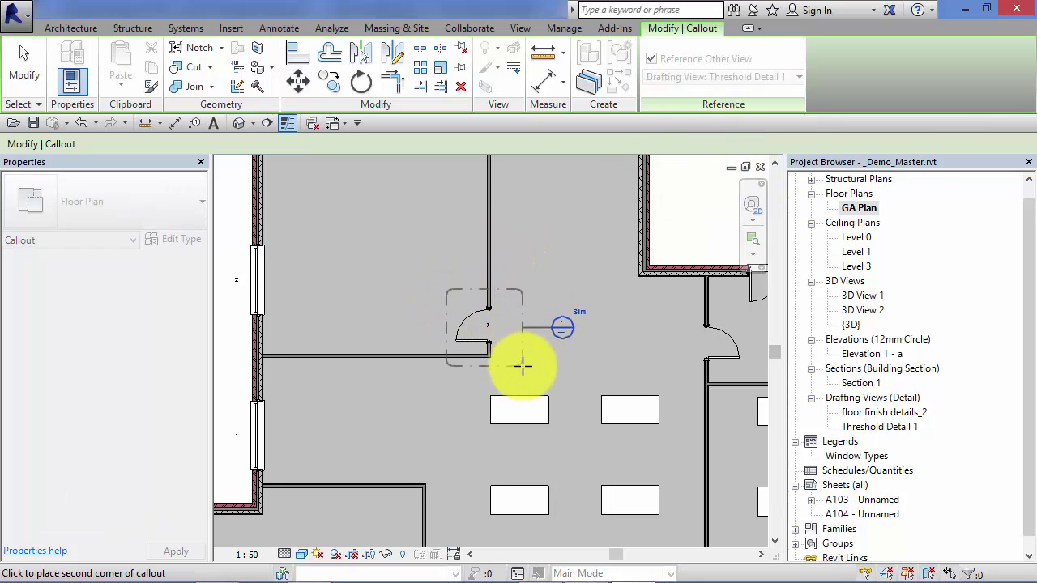
{"action": "left_click", "coordinate": [522, 366]}
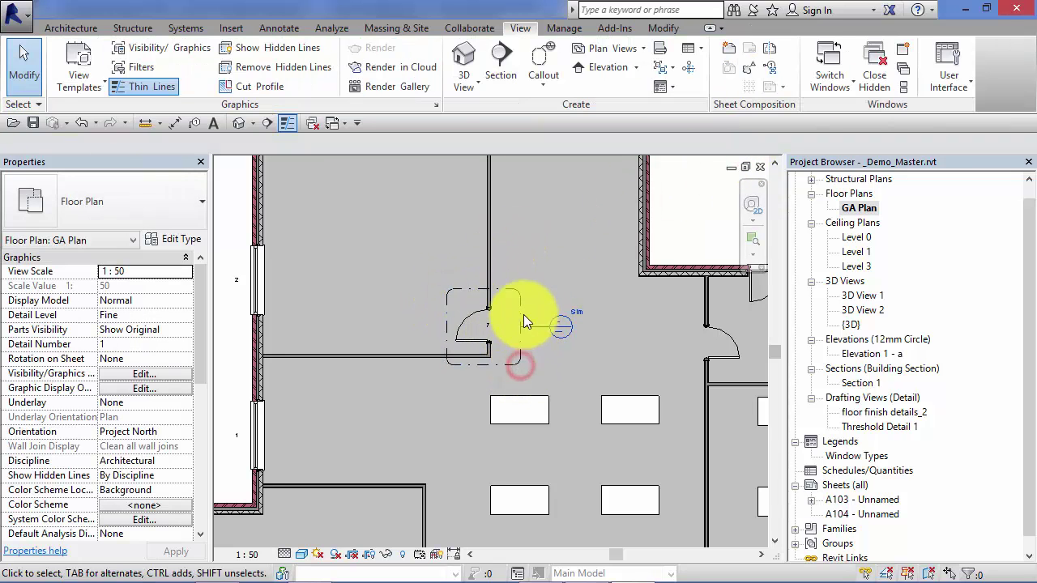
{"action": "scroll", "coordinate": [501, 325], "scroll_direction": "up", "scroll_amount": 2}
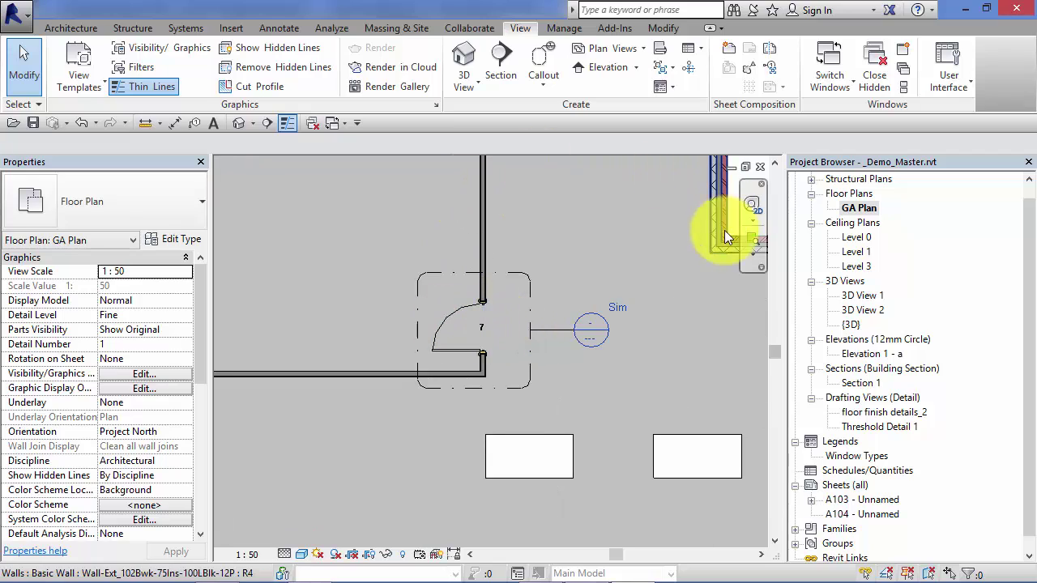